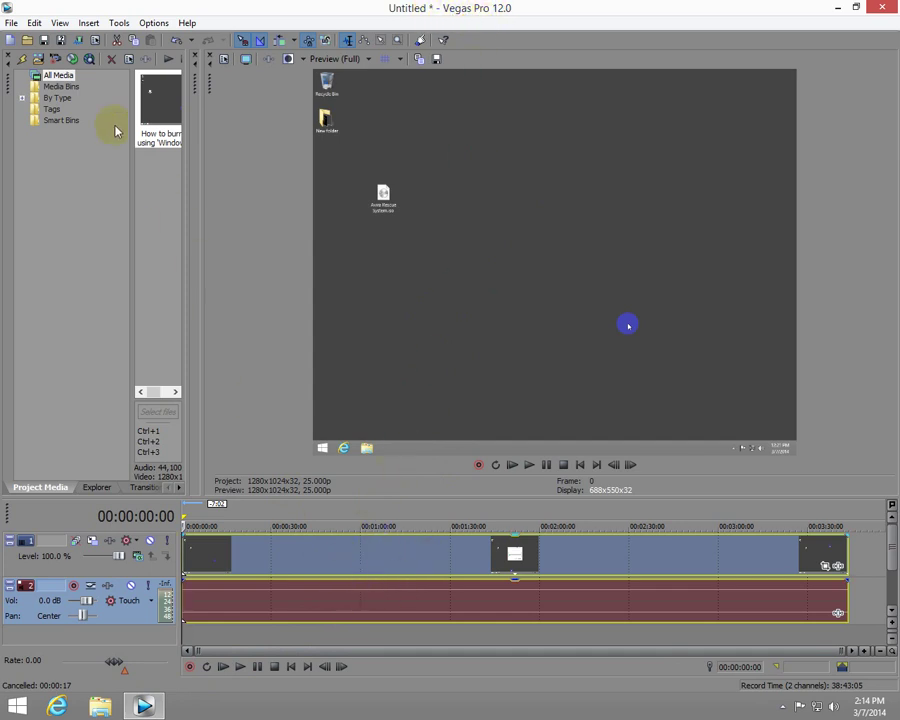
Open the Render As dialog to render the timeline to a Video for Windows AVI file
left_click(80, 40)
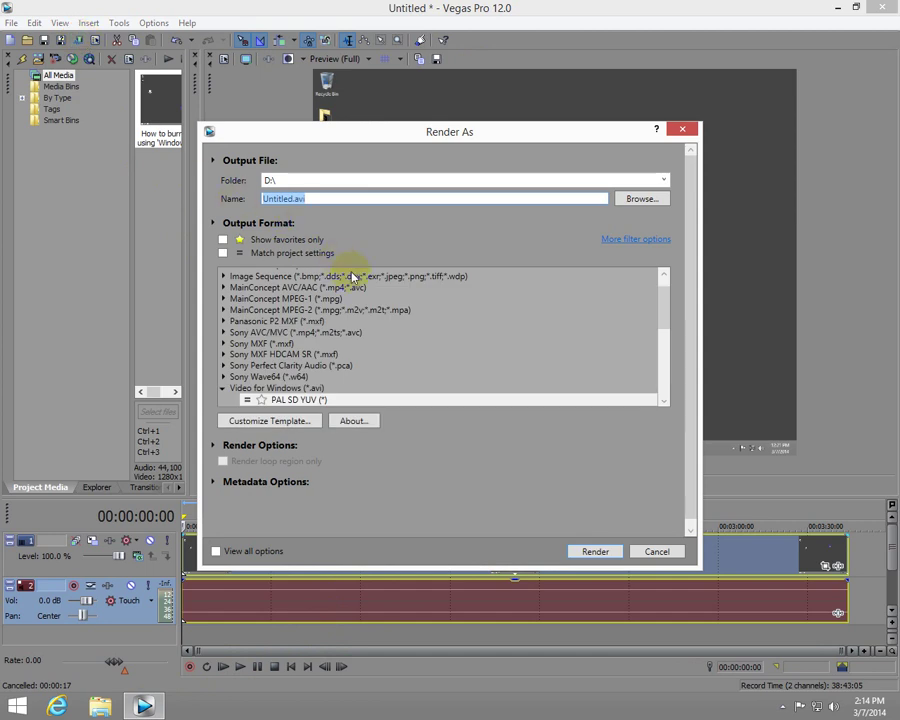
left_click(289, 425)
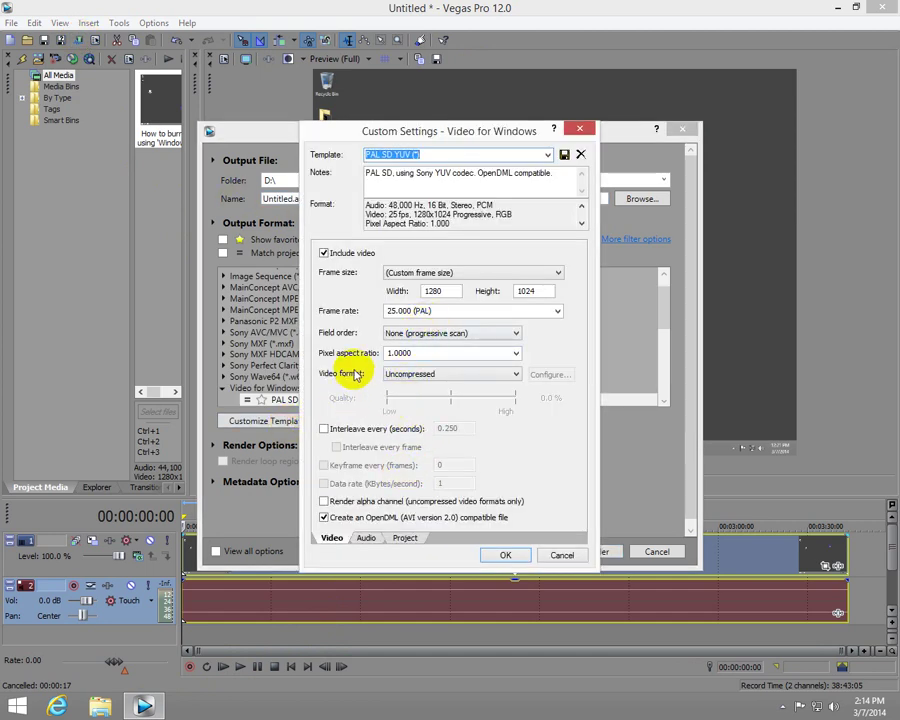
left_click(414, 376)
left_click(416, 374)
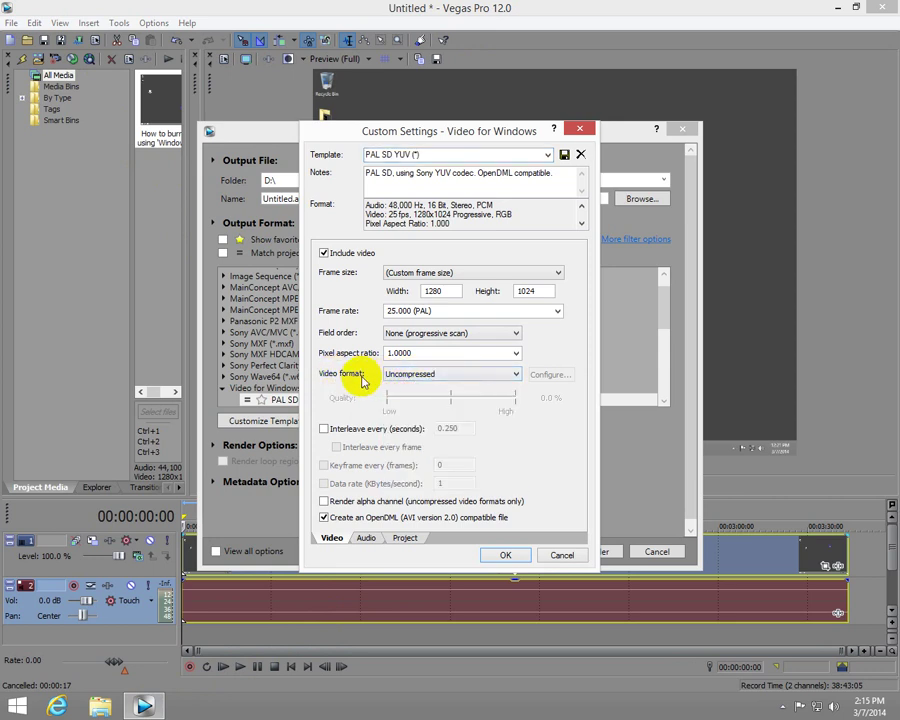
left_click(365, 538)
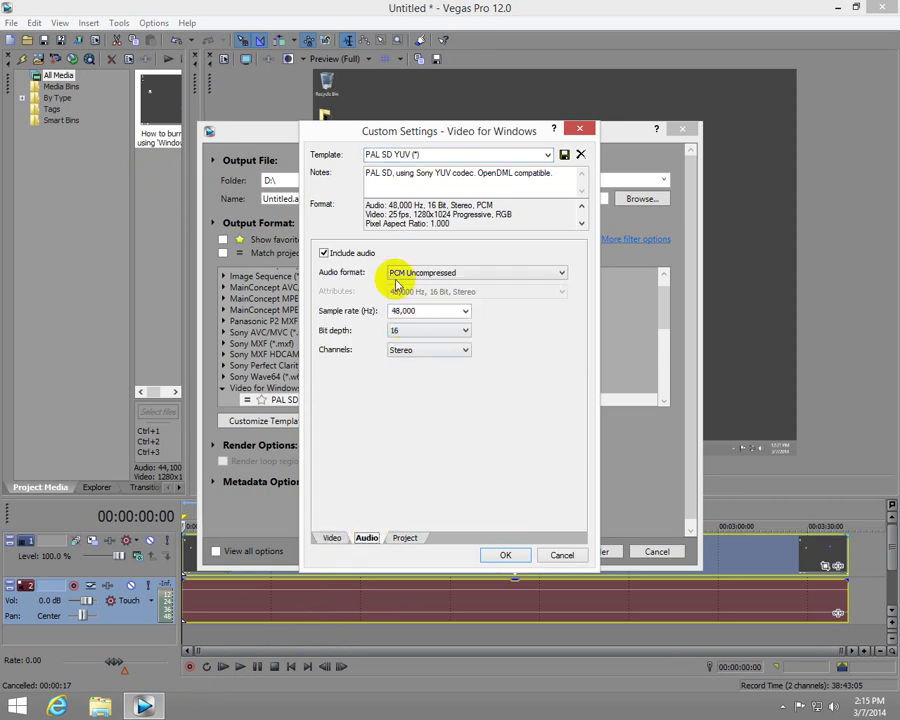
left_click(507, 556)
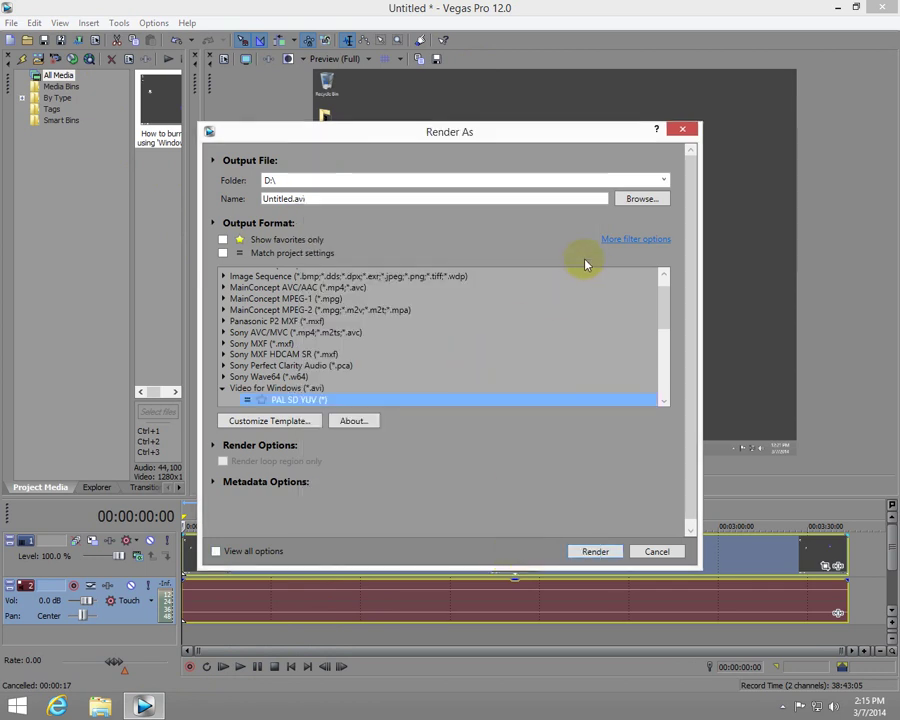
Set the output folder to Desktop on 2000_GB (E:) and start rendering Untitled.avi
left_click(638, 200)
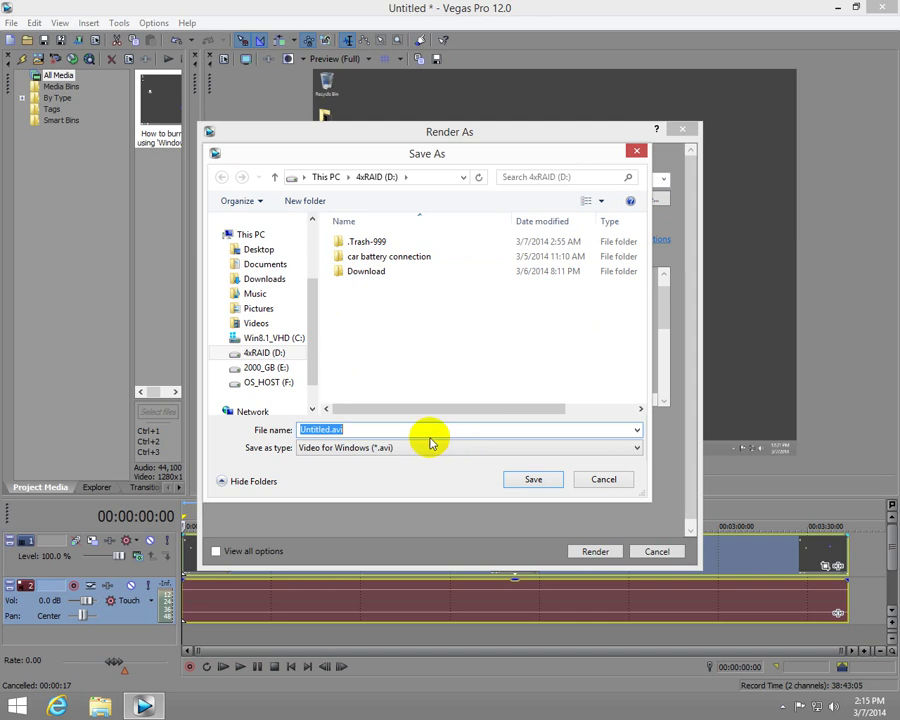
left_click(266, 368)
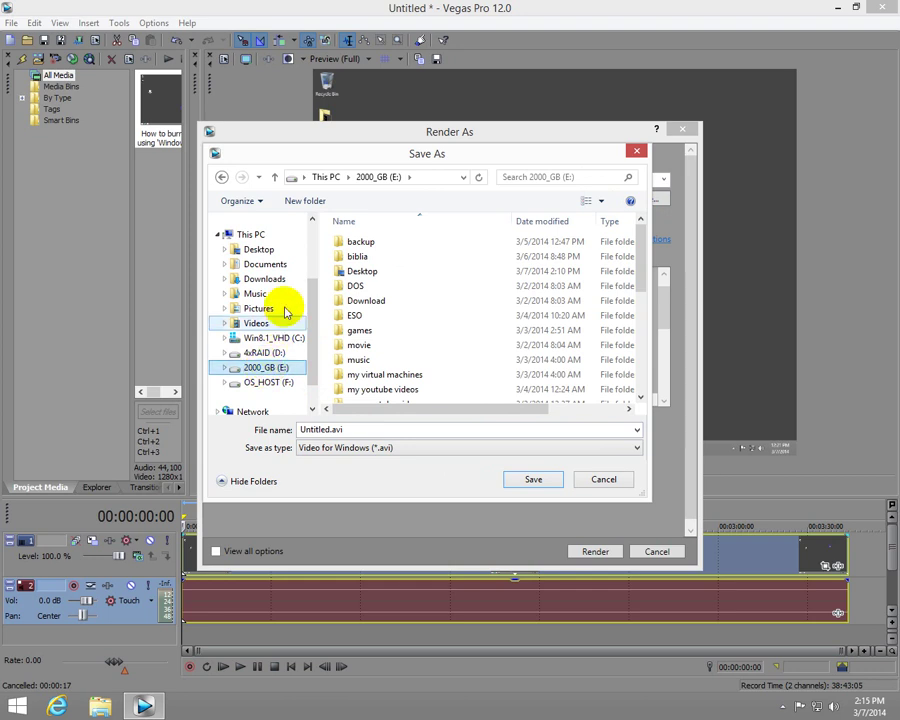
left_click(256, 249)
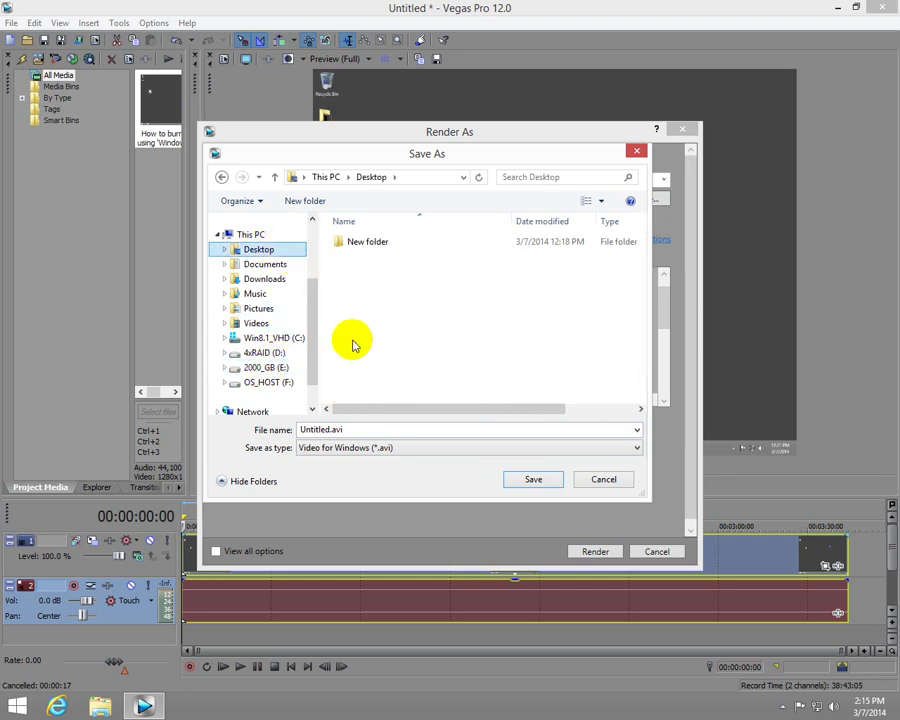
left_click(532, 484)
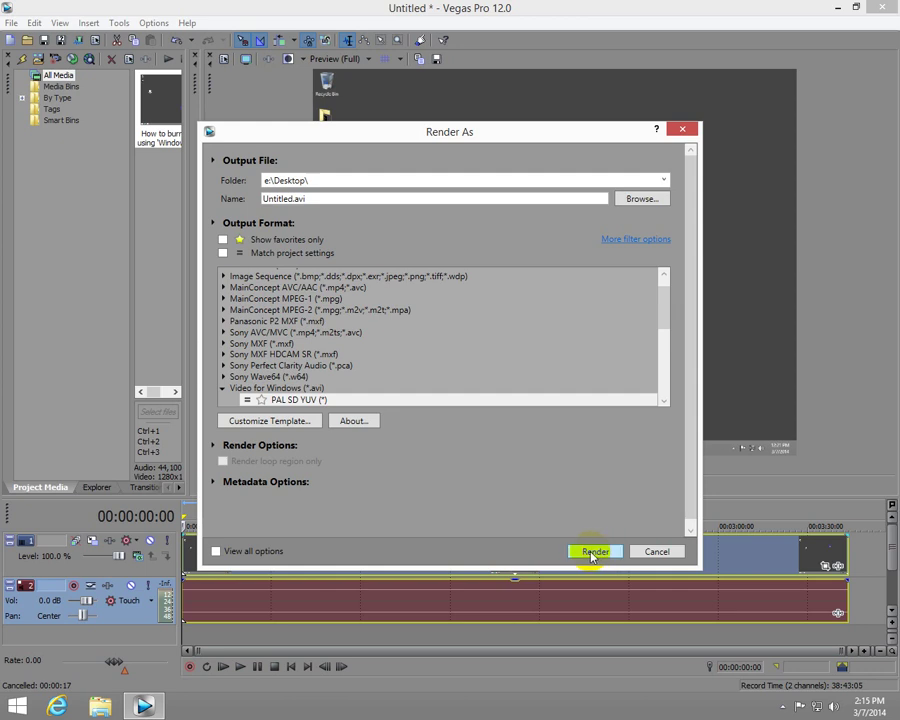
left_click(596, 552)
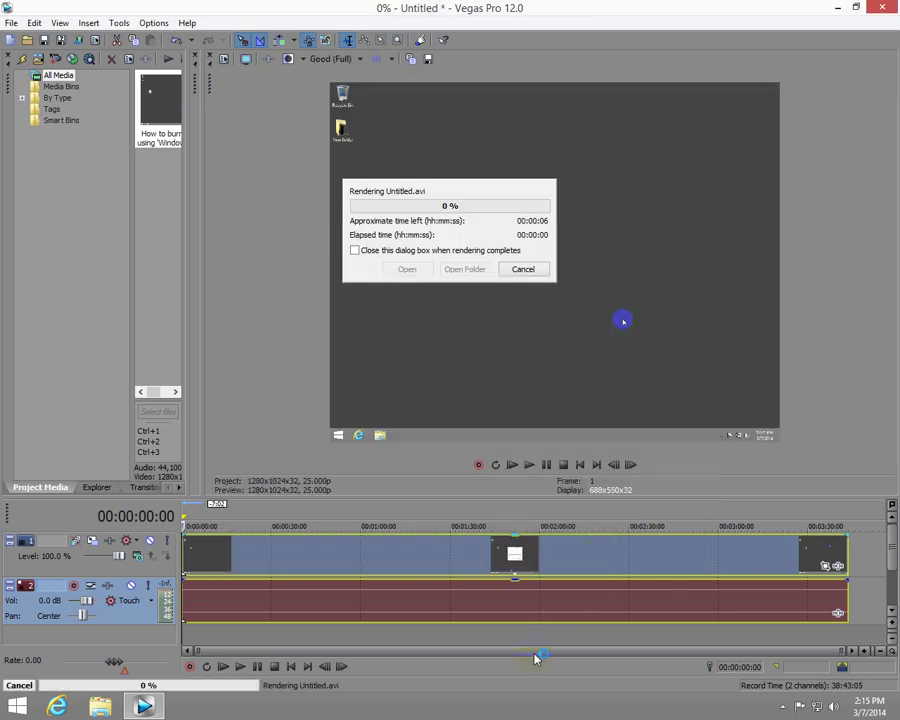
Check Disk 2 (E:) write speed in Task Manager (about 27 MB/s), then return to the render progress
right_click(507, 705)
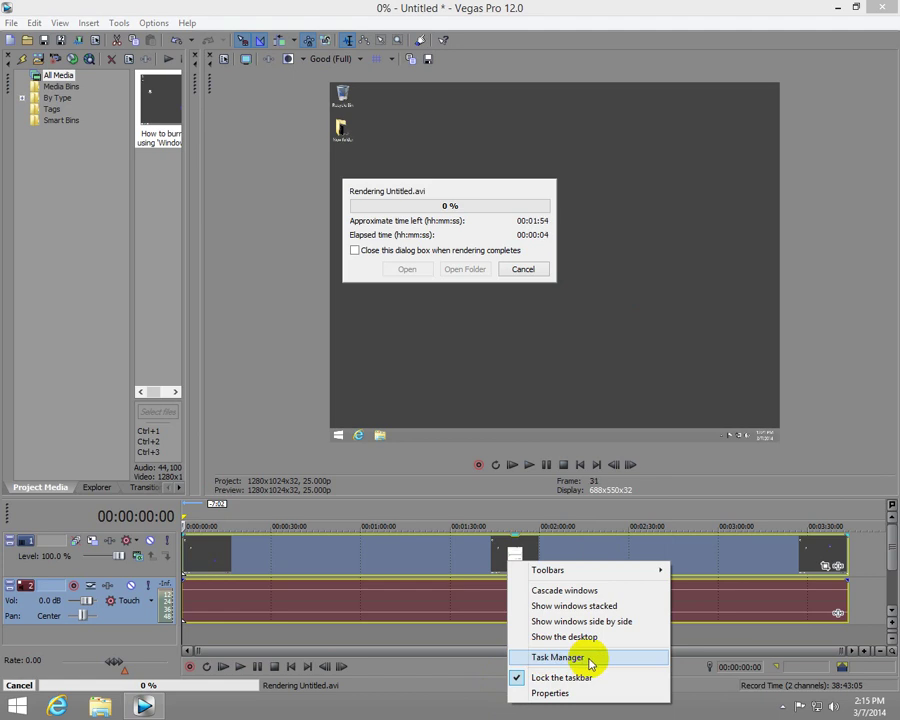
left_click(585, 662)
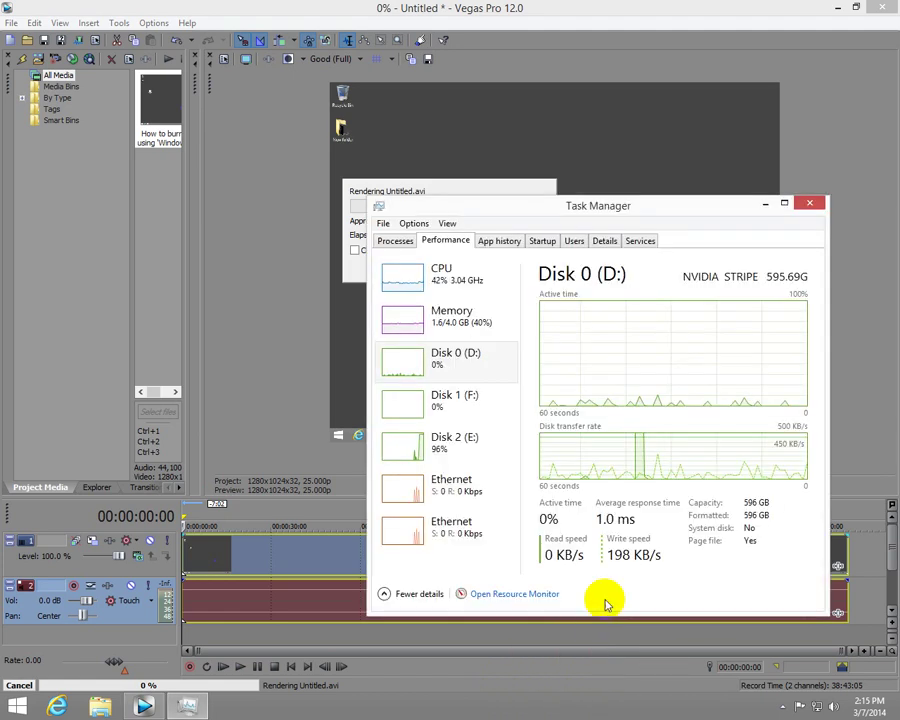
left_click(455, 452)
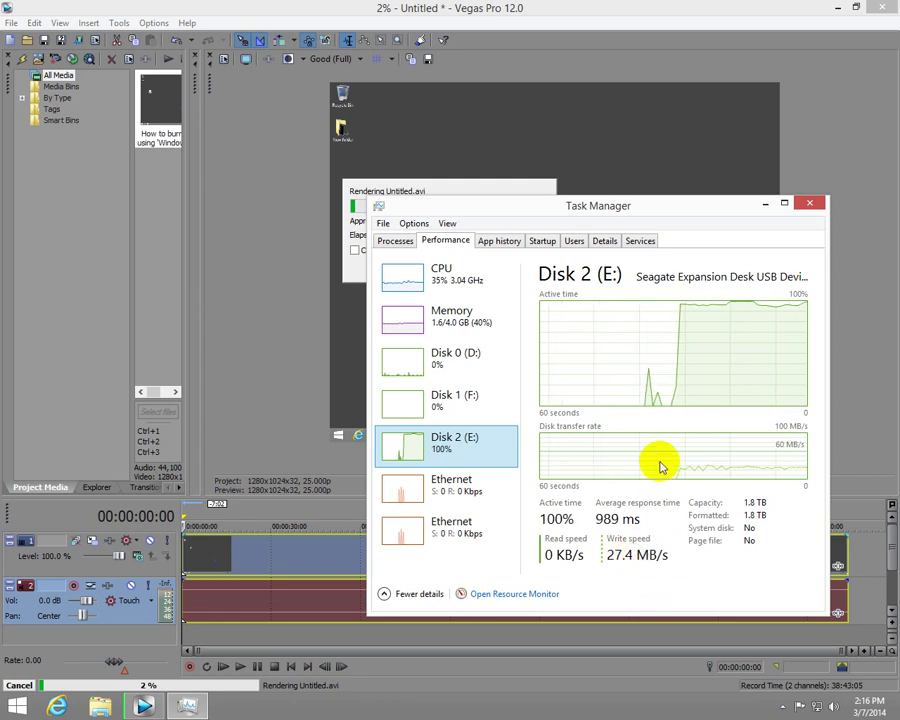
left_click(507, 193)
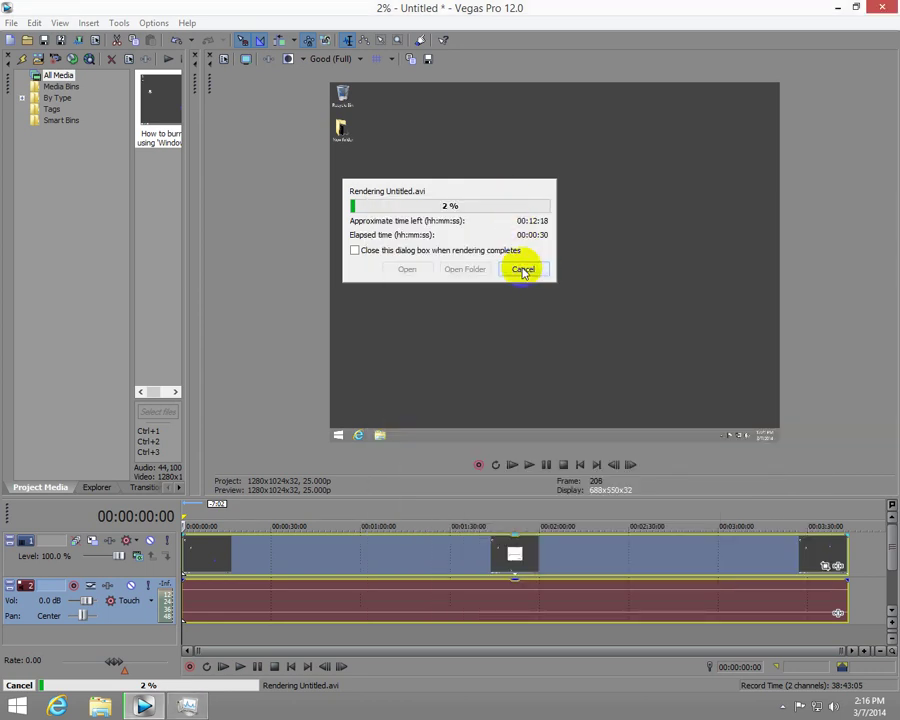
Cancel the USB render and re-render Untitled.avi to the 4xRAID drive D:\
left_click(523, 270)
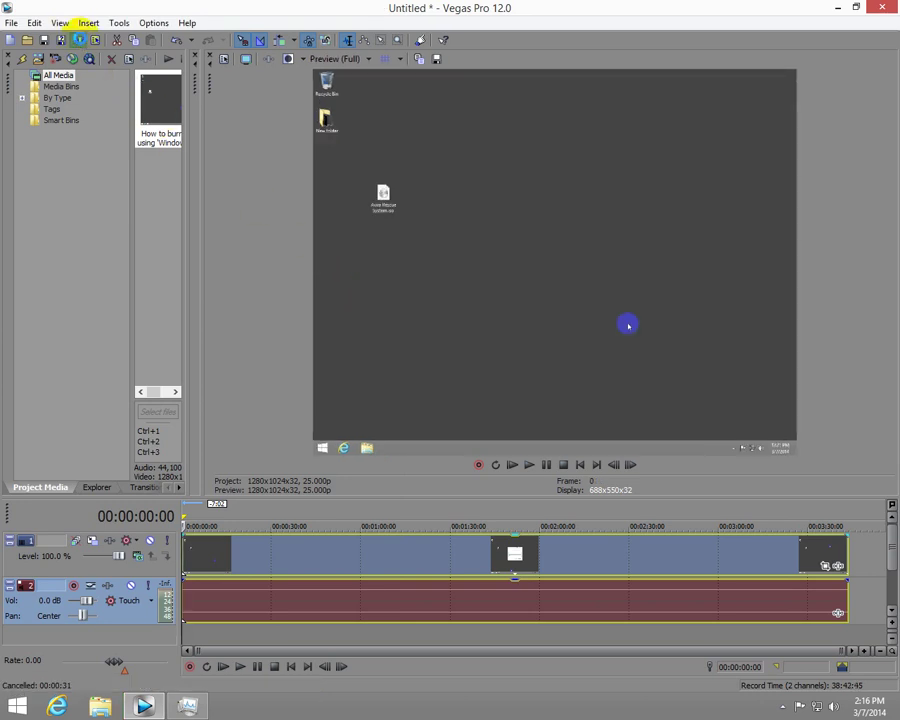
left_click(77, 40)
left_click(642, 199)
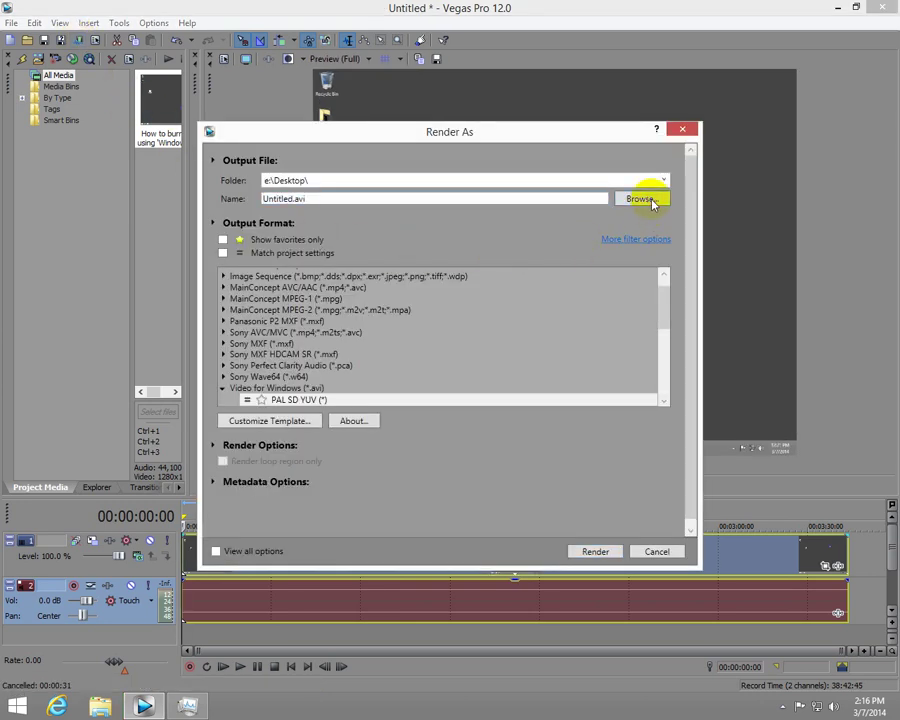
left_click(270, 355)
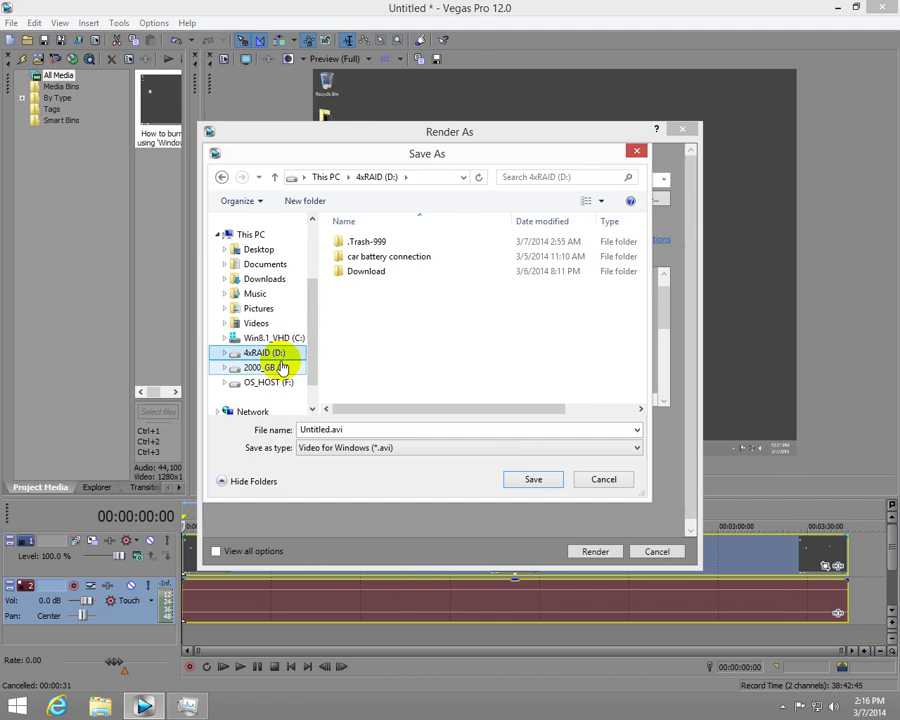
left_click(535, 480)
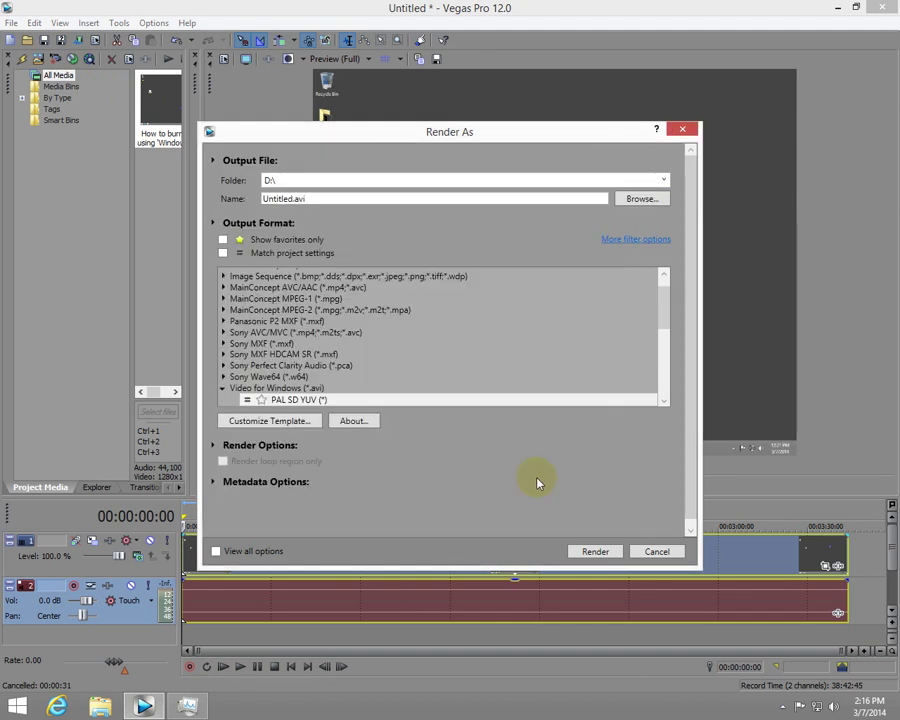
left_click(595, 552)
Show Disk 0 (D:) activity in Task Manager, writing about 217 MB/s
right_click(526, 708)
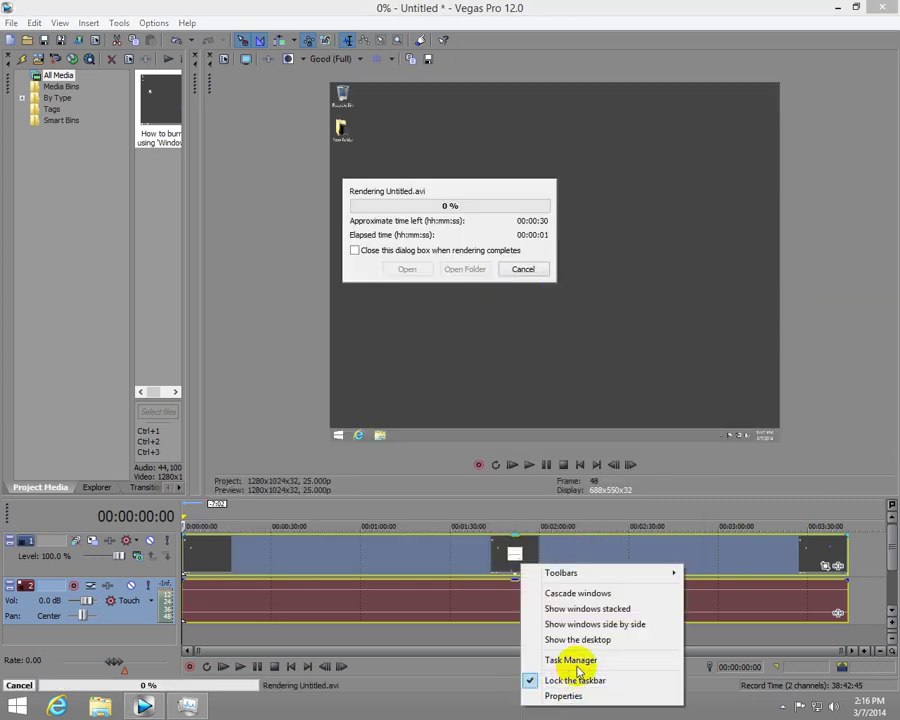
left_click(576, 664)
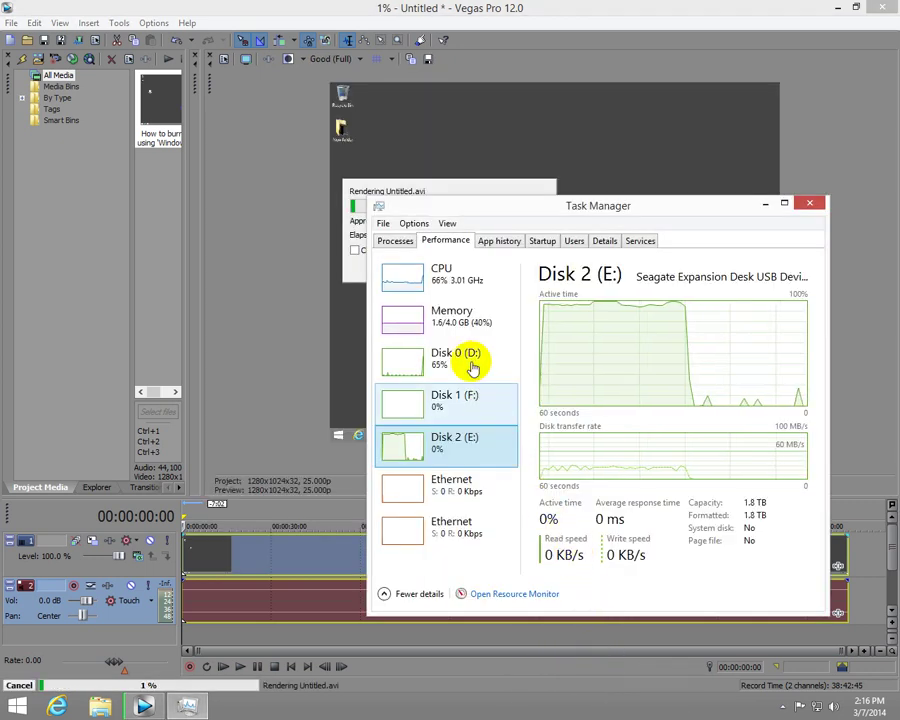
left_click(478, 366)
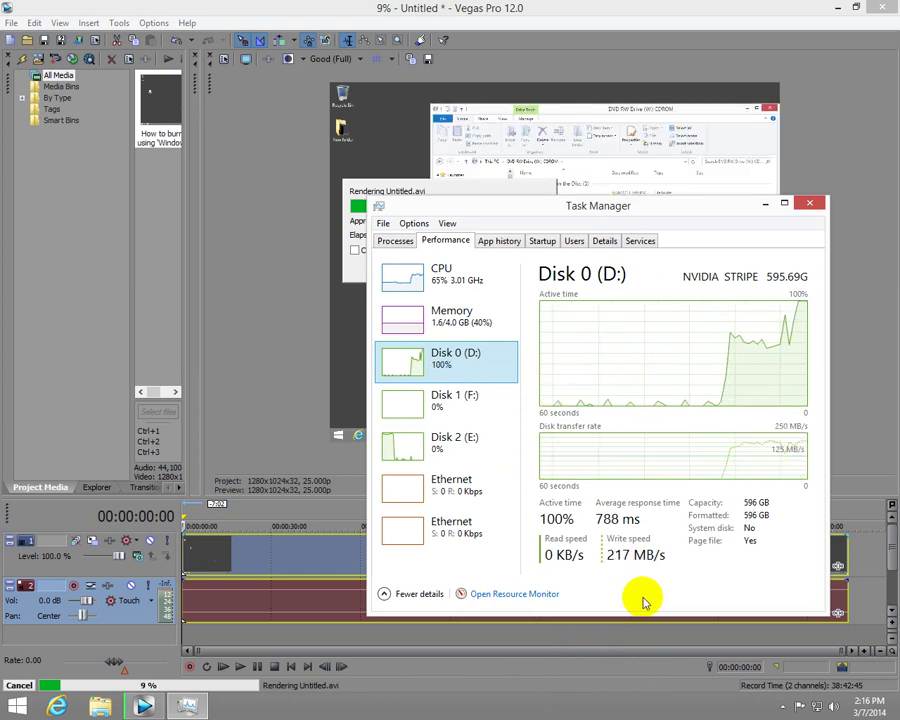
key("XF86Calculator")
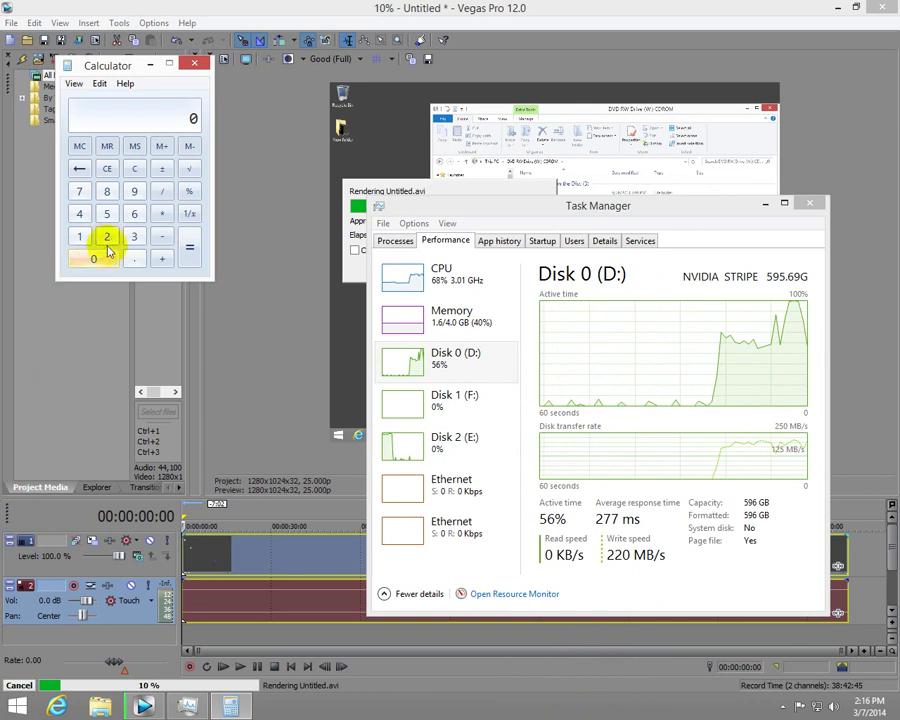
Calculate 215 / 4 = 53.75 in Calculator, then close Calculator
left_click(108, 240)
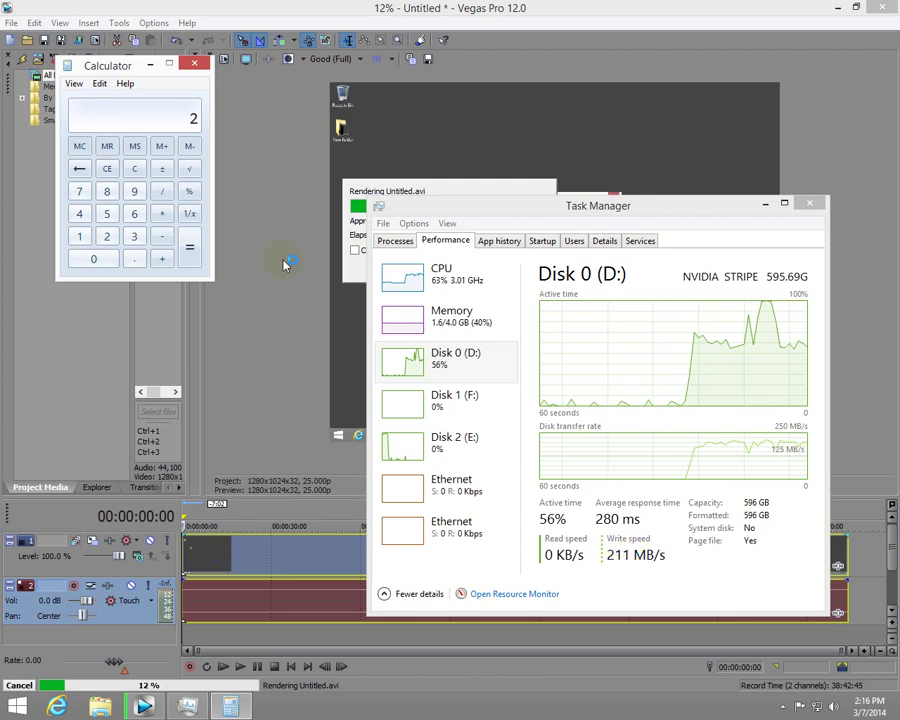
left_click(80, 236)
left_click(107, 213)
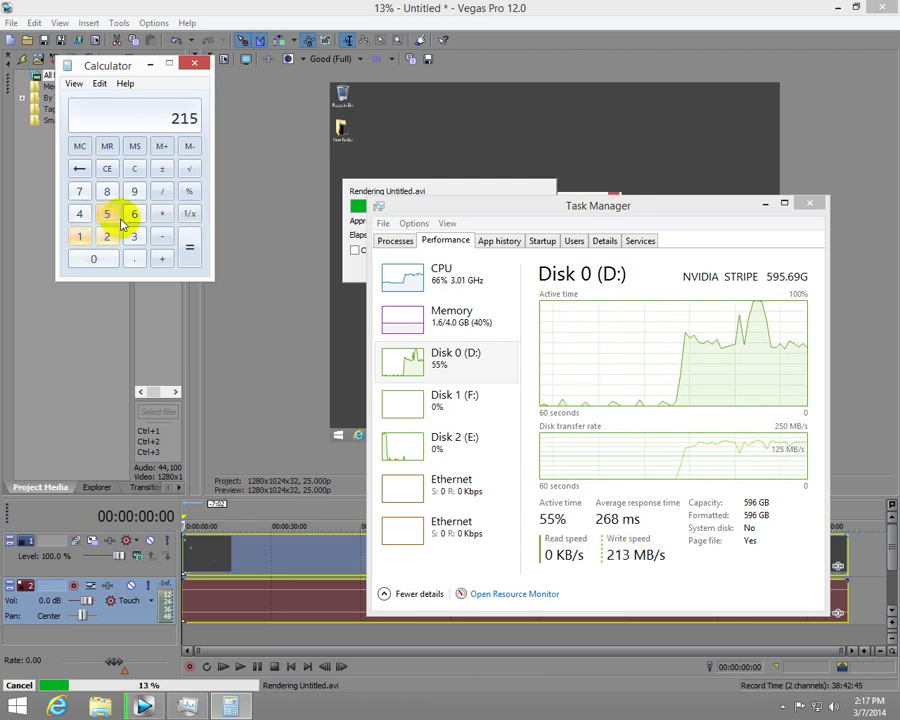
left_click(162, 191)
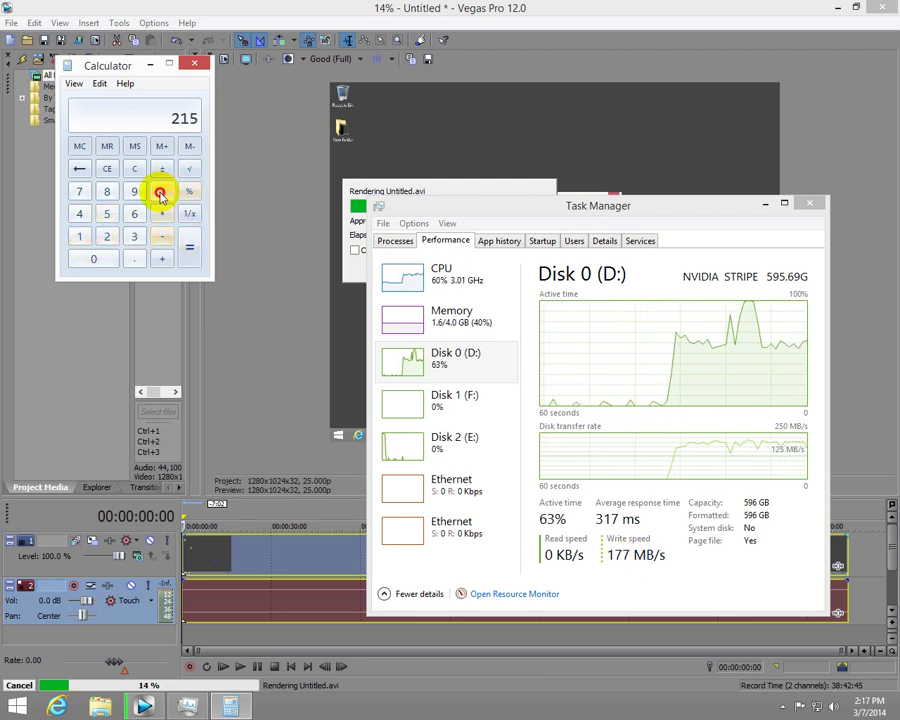
left_click(80, 213)
left_click(189, 258)
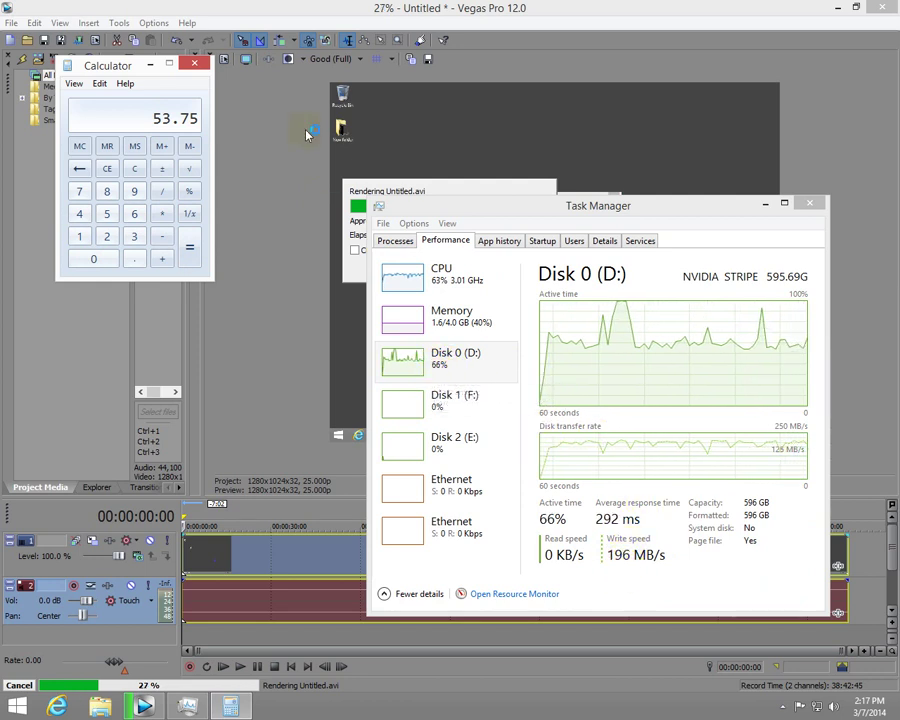
left_click(194, 64)
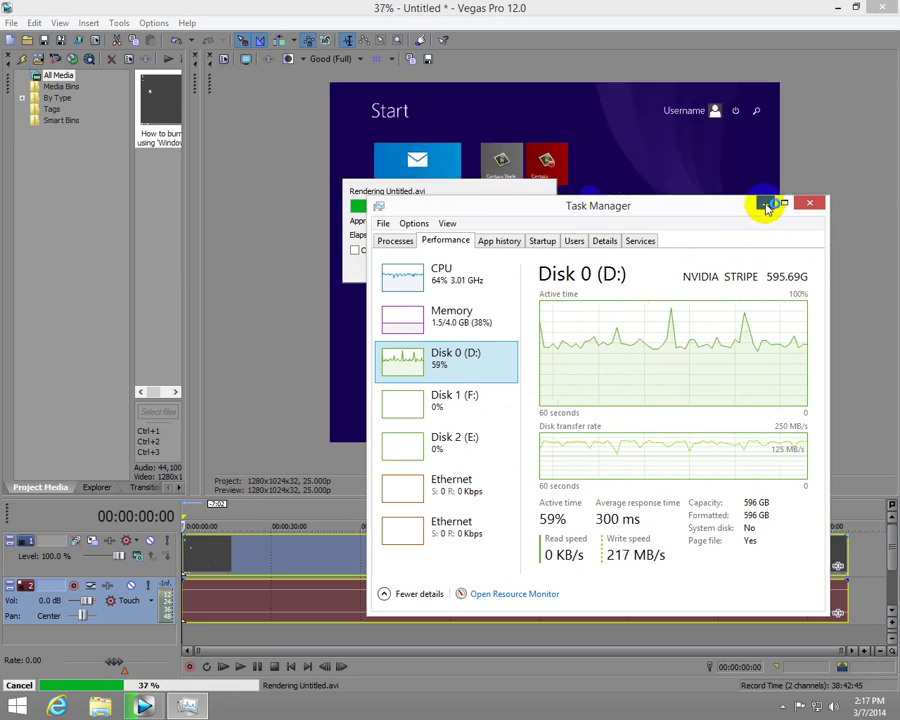
Minimize Task Manager and the Vegas Pro window to leave the desktop showing
left_click(765, 203)
left_click(838, 7)
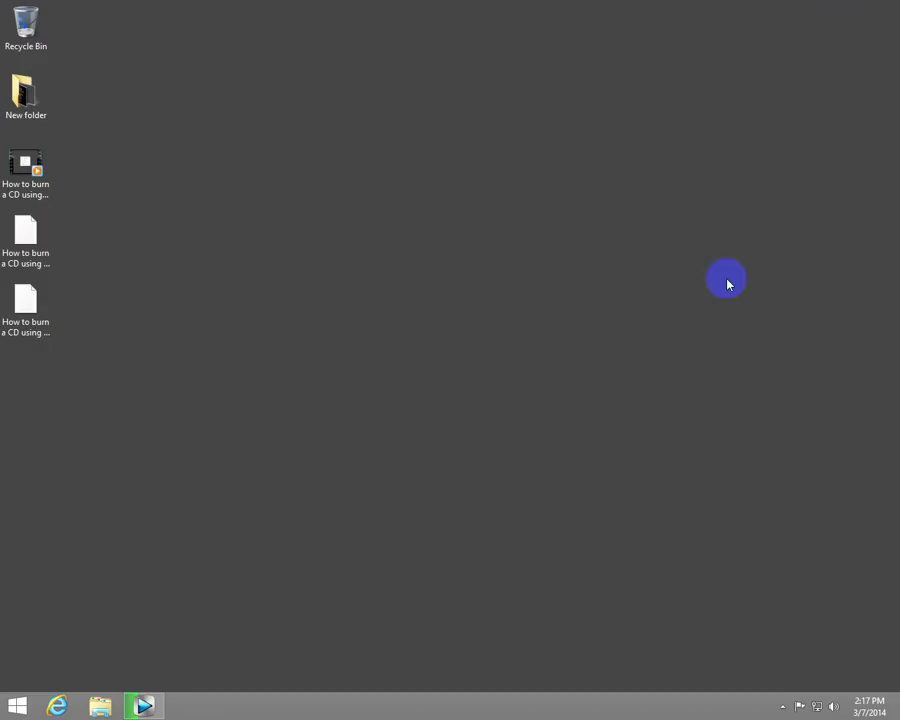